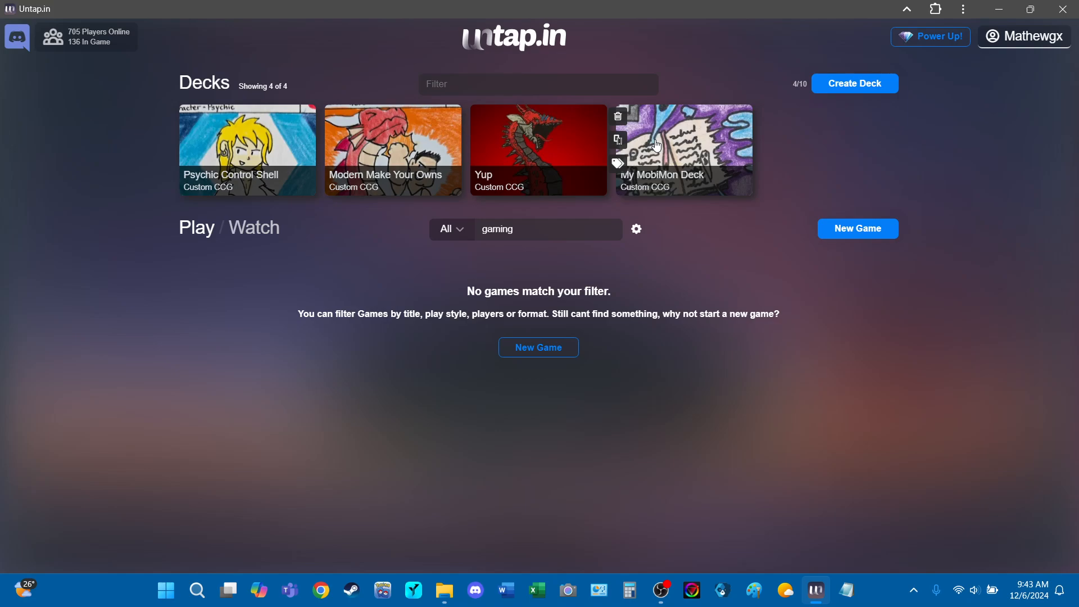
Create a new Custom CCG deck titled "tutorial".
left_click(837, 90)
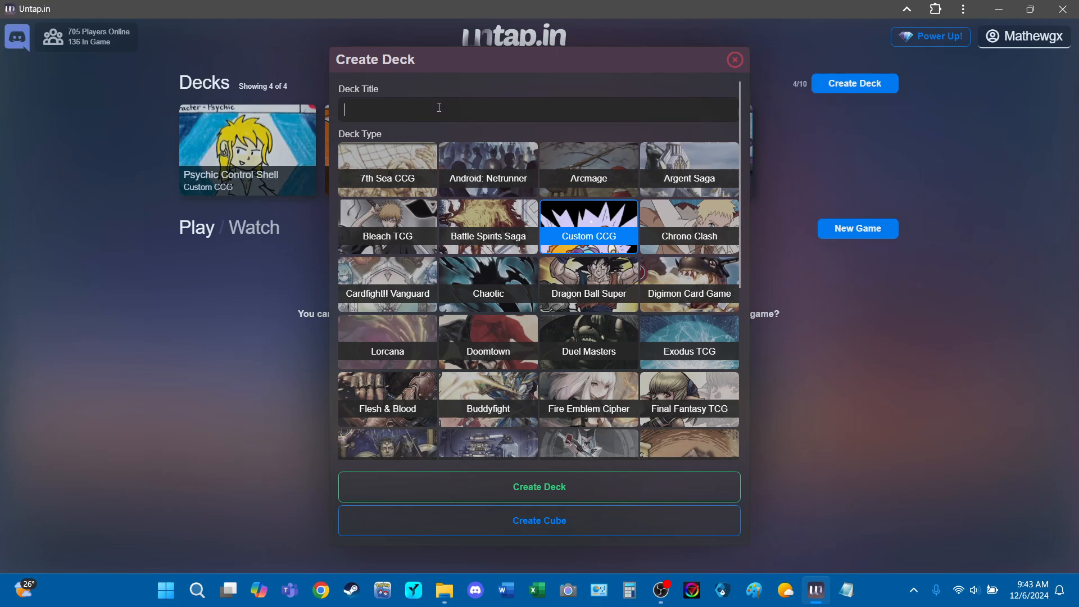
type("tutorial")
left_click(515, 500)
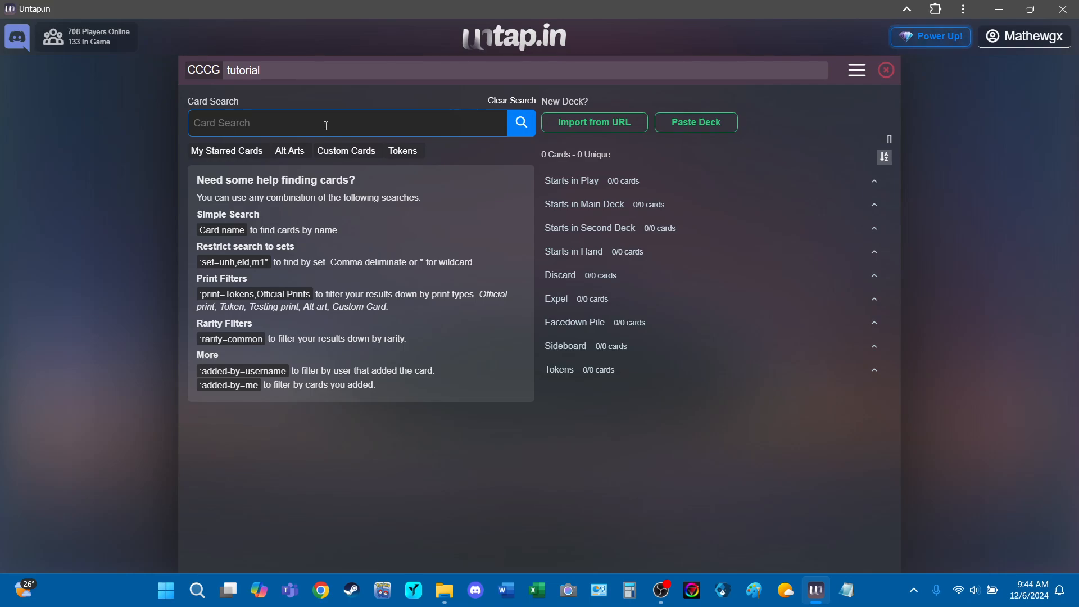
Search the card library for the set with the query ":set=MYOTCG20".
type(":")
type("srt")
key("BackSpace")
key("BackSpace")
type("et=MYOTCG")
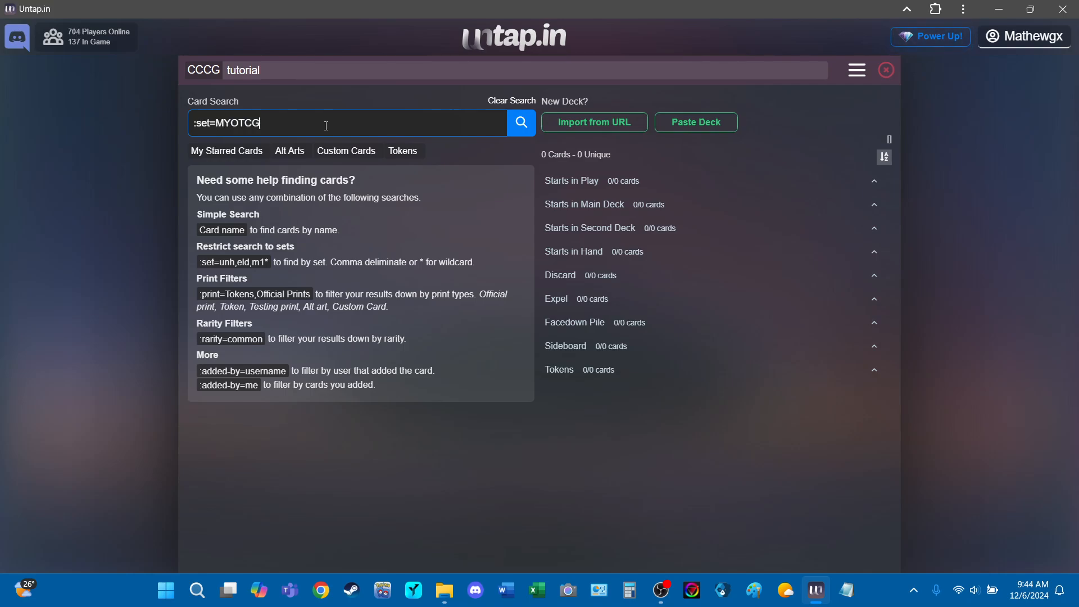
type("20")
left_click(513, 129)
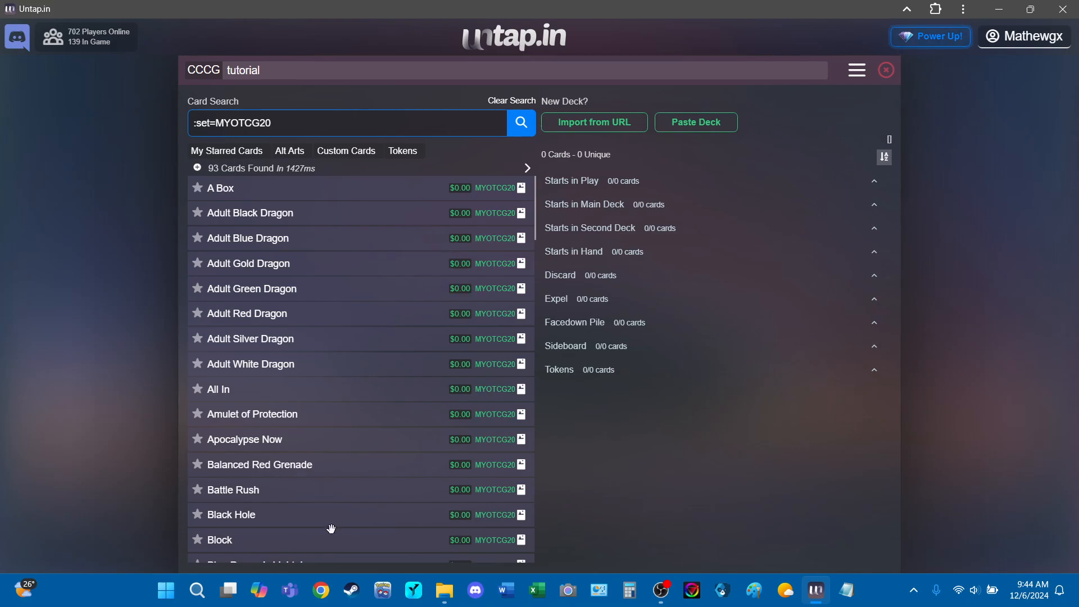
Add Amulet of Protection and Adult White Dragon to the main deck, with 3 copies of each.
mouse_move(521, 416)
right_click(308, 414)
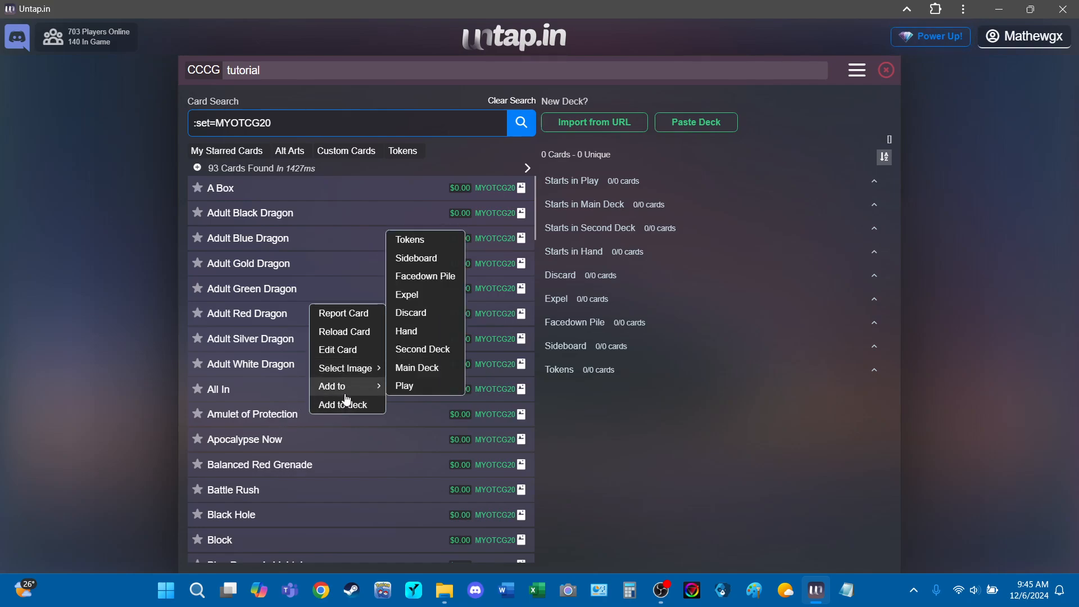
left_click(356, 414)
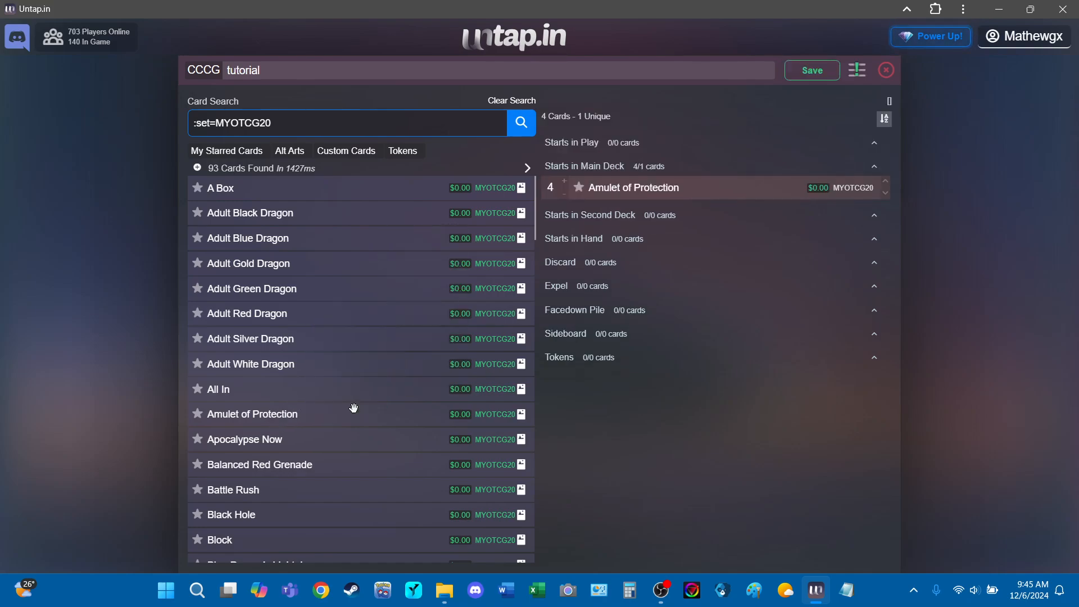
mouse_move(746, 195)
left_click_drag(298, 364, 653, 204)
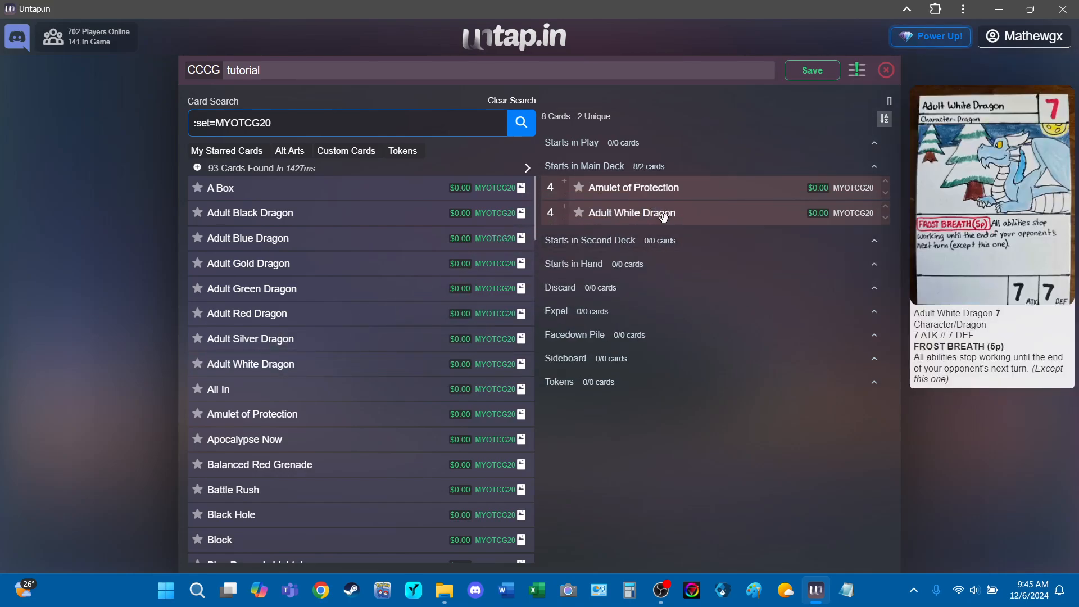
left_click(565, 195)
left_click(565, 219)
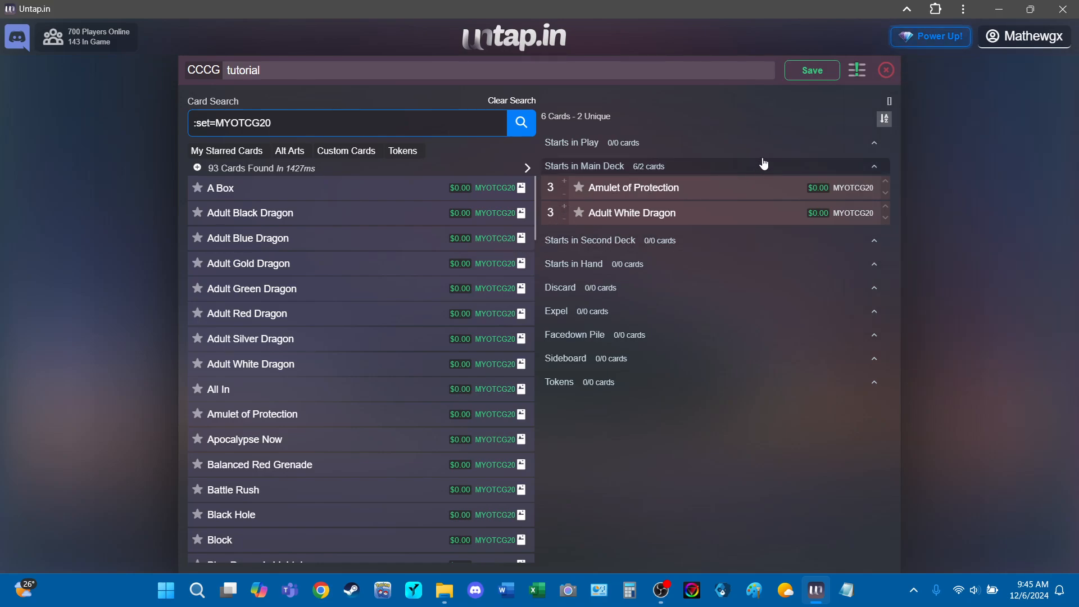
Set the deck's default card quantity to 3 in the deck options.
left_click(859, 70)
left_click(827, 172)
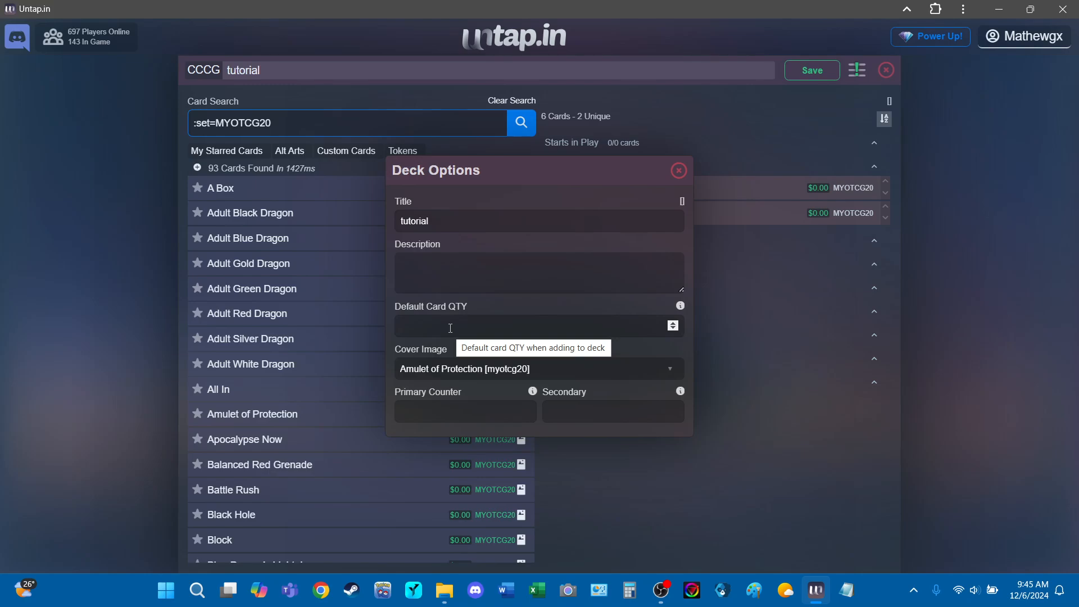
left_click(450, 328)
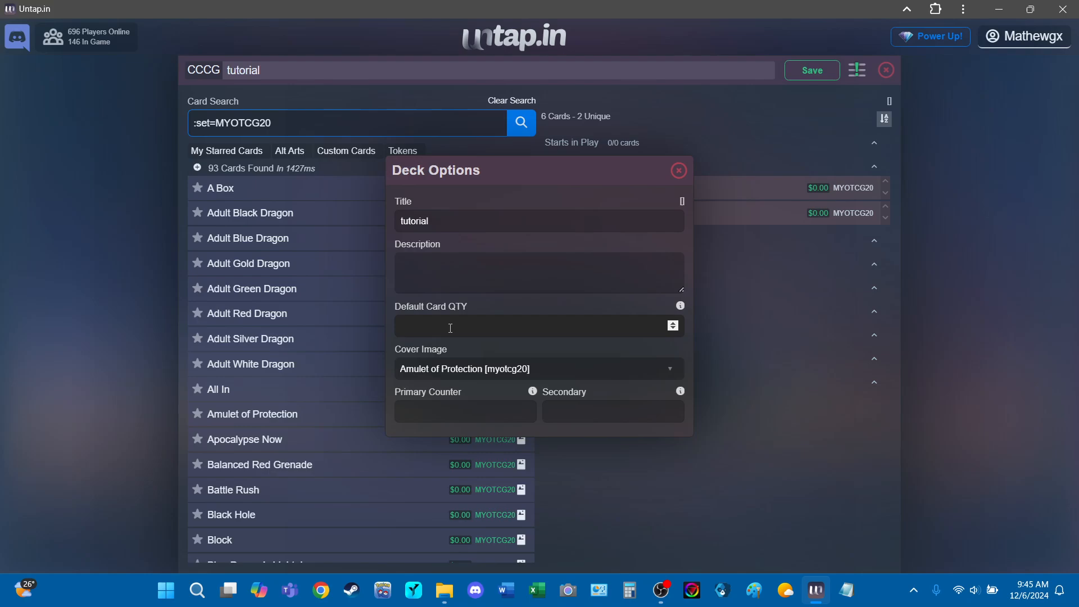
type("3")
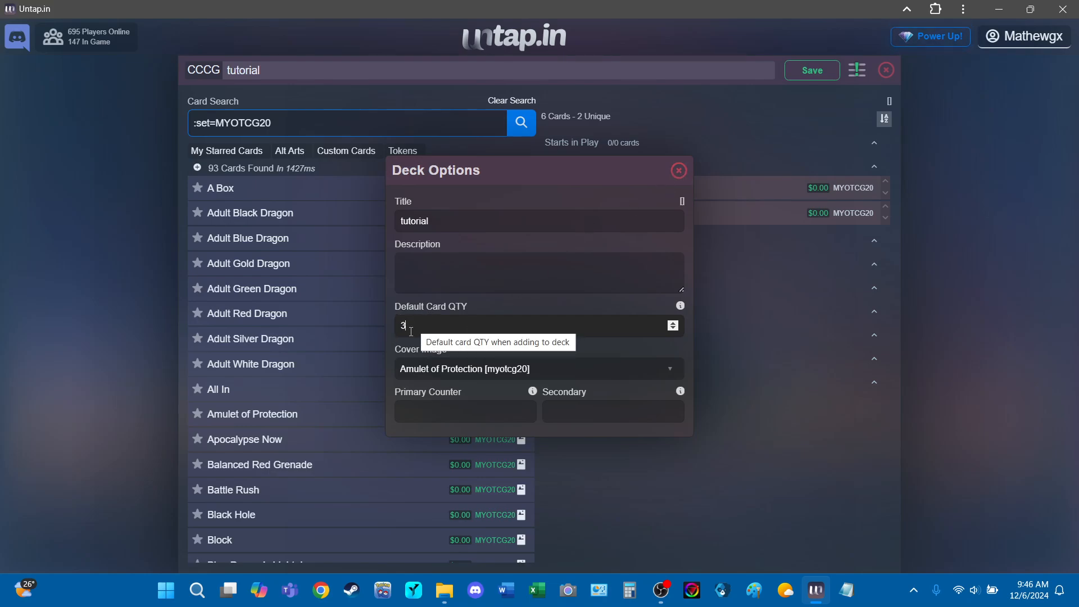
left_click(679, 171)
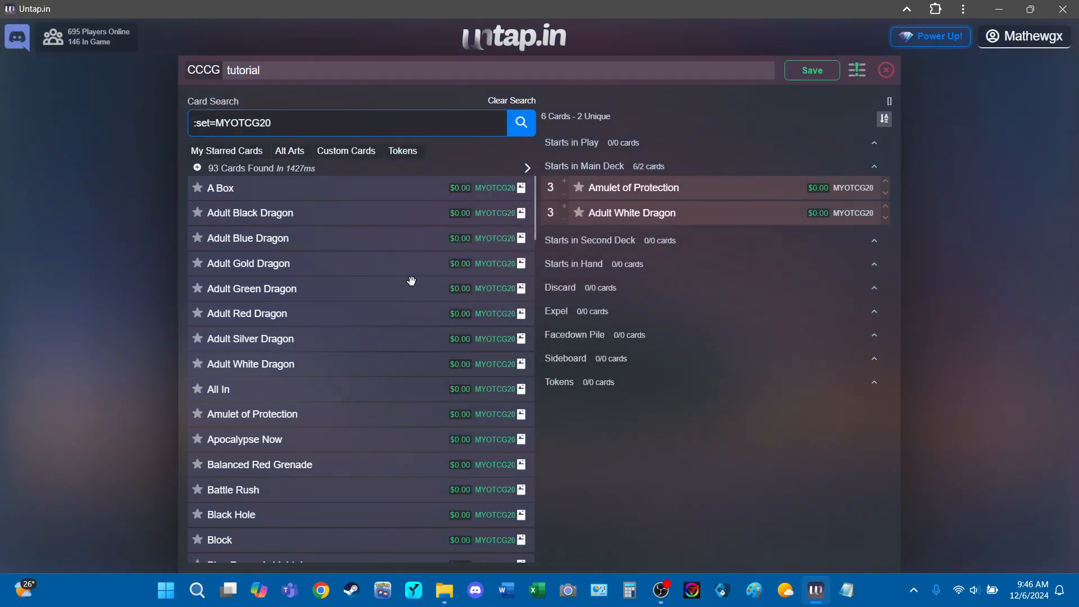
Add Power Point Token from the second page of results to the second deck and set its quantity to 10.
scroll(337, 460, "down", 1)
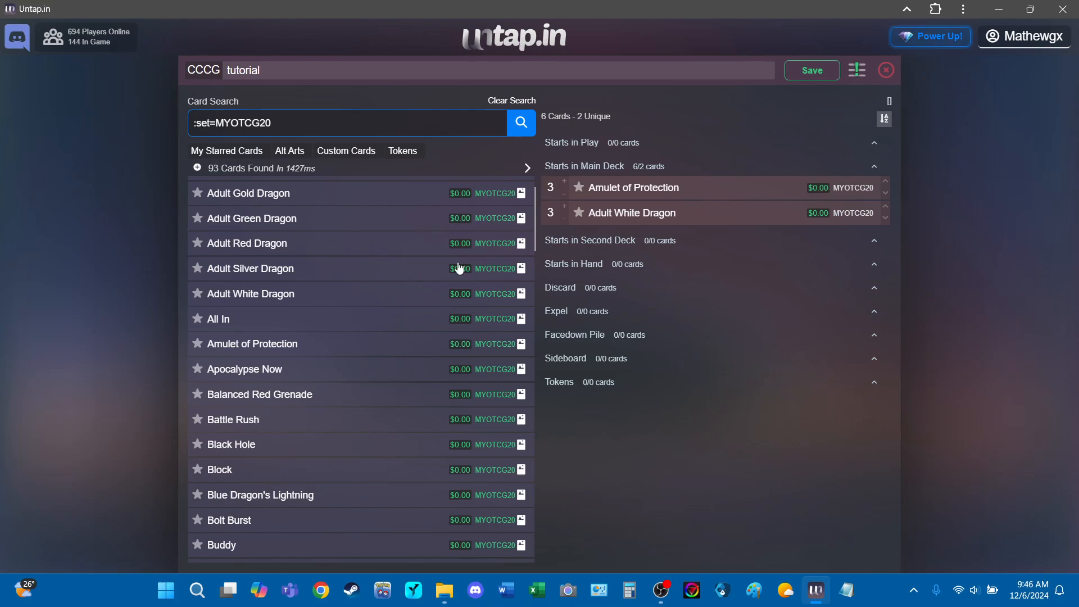
left_click(528, 169)
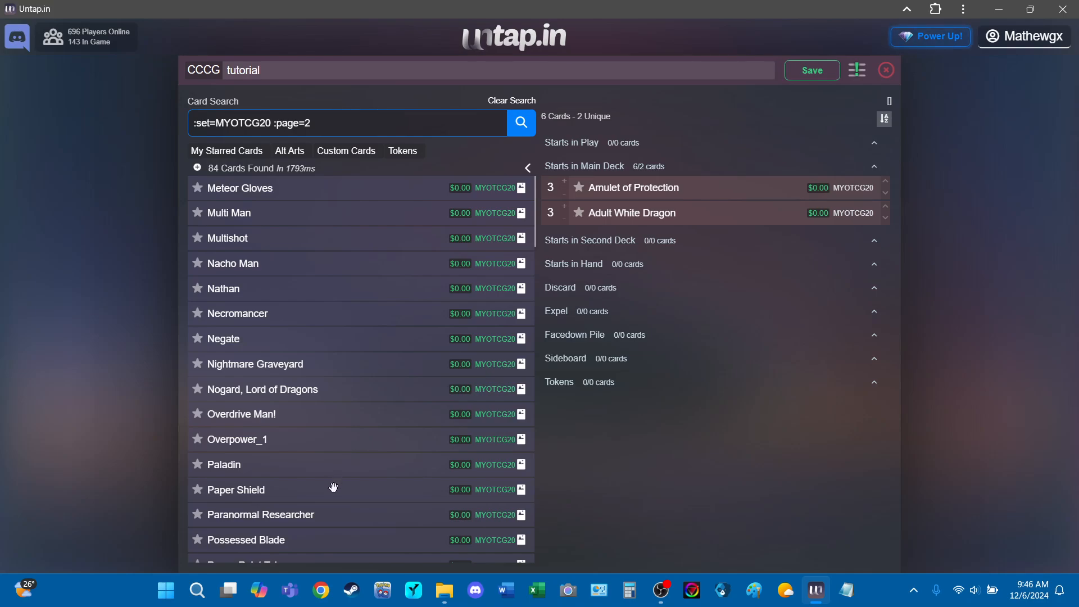
scroll(333, 486, "down", 1)
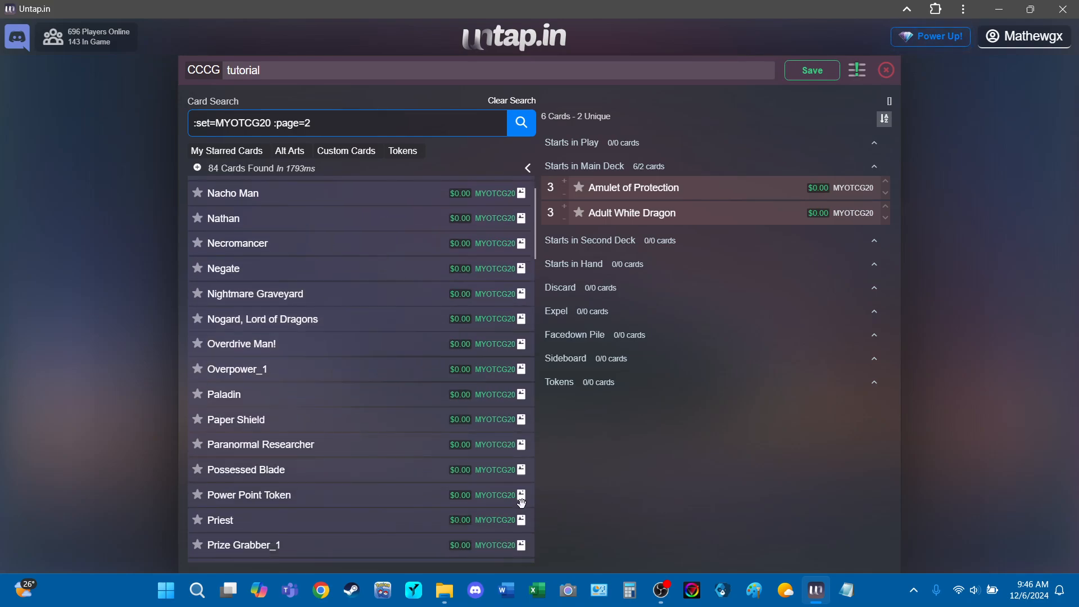
mouse_move(523, 495)
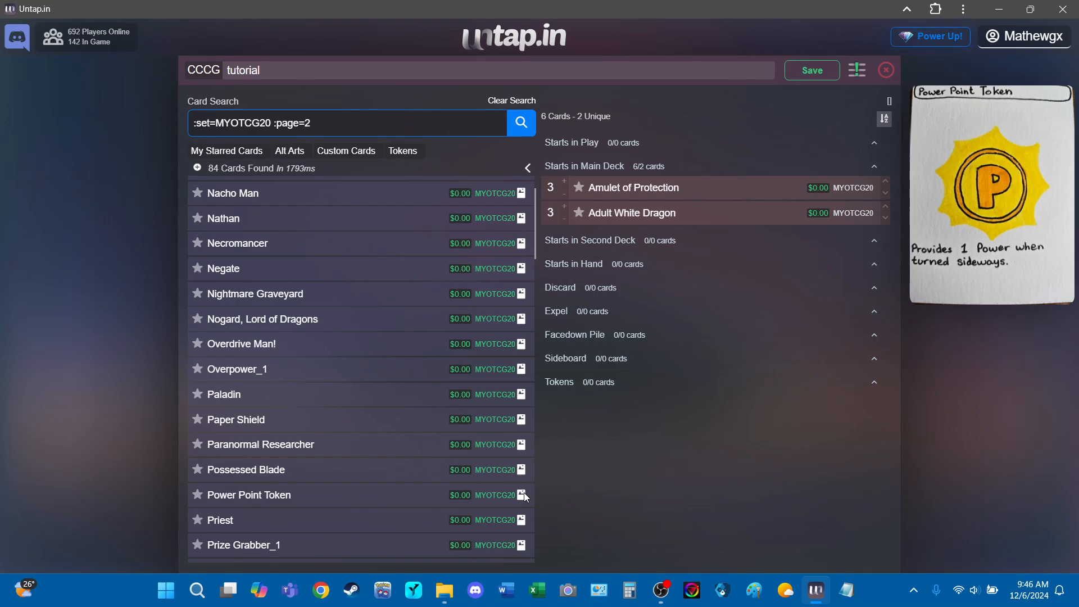
right_click(325, 497)
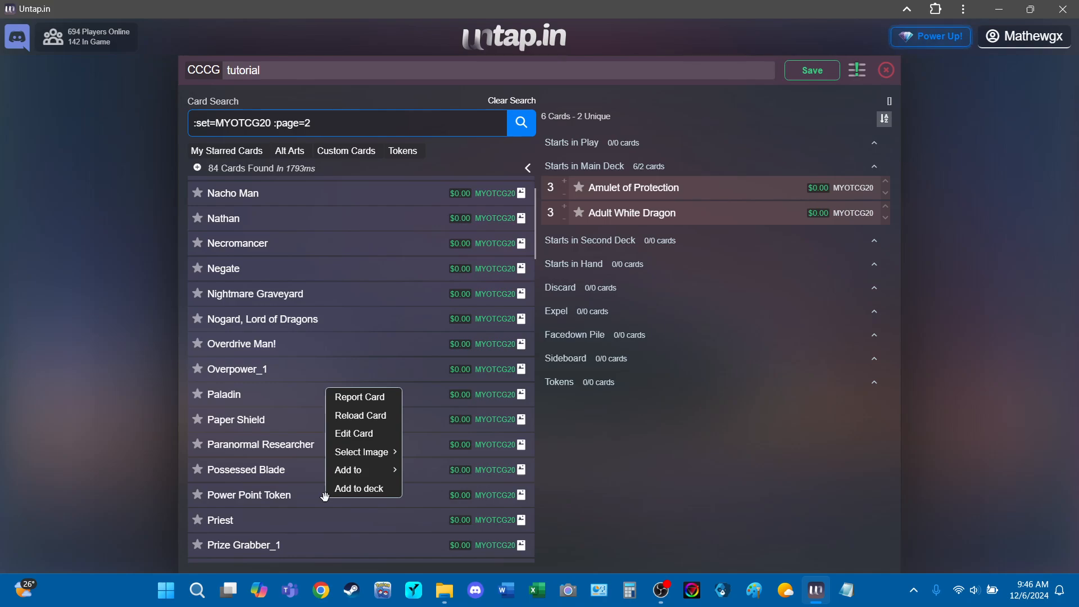
mouse_move(345, 477)
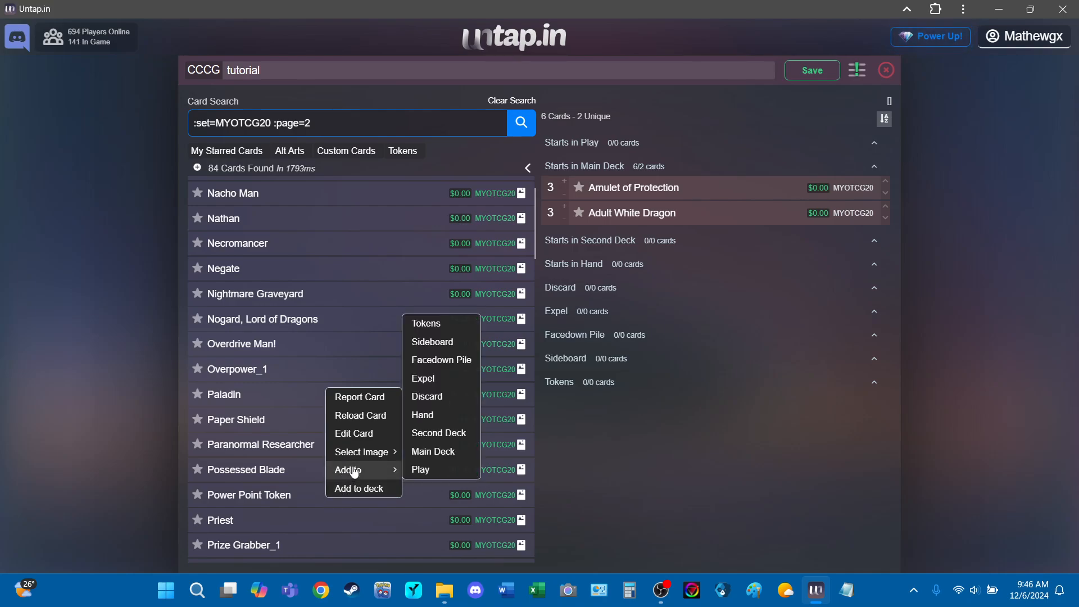
left_click(454, 434)
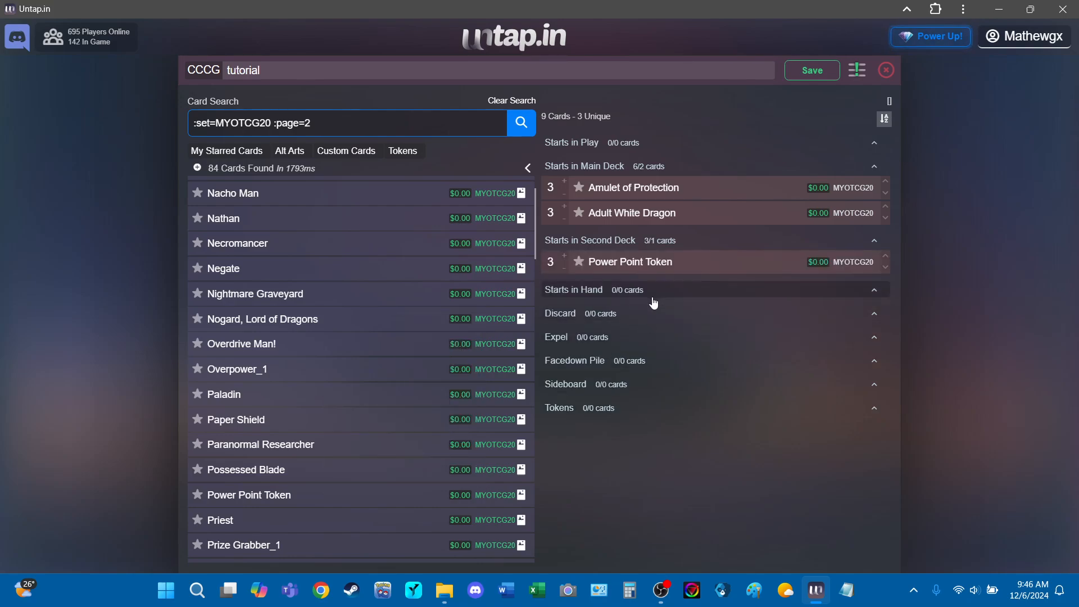
mouse_move(671, 256)
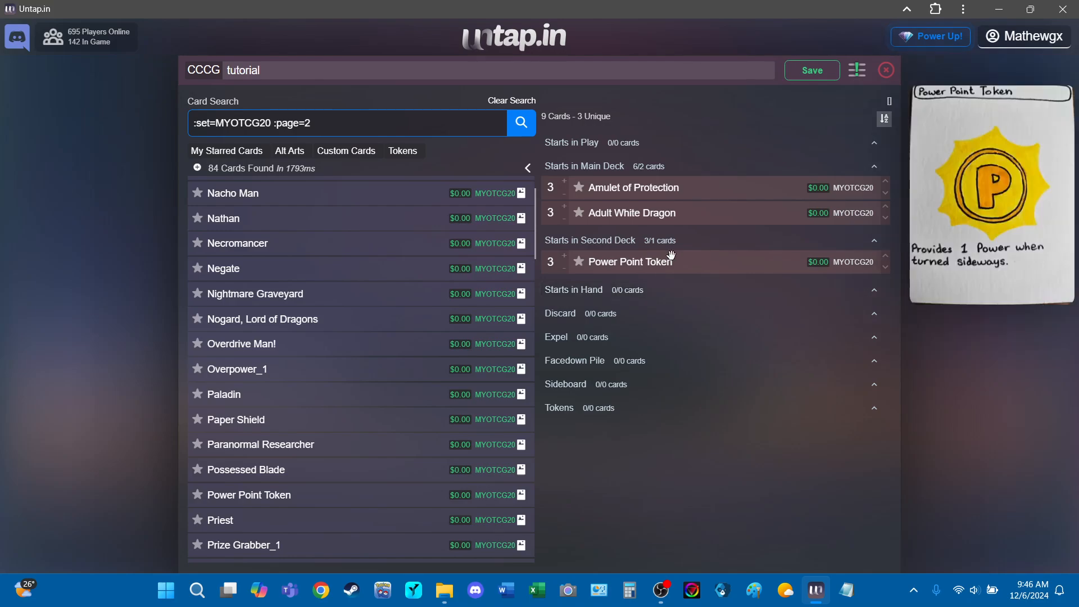
triple_click(565, 259)
triple_click(565, 258)
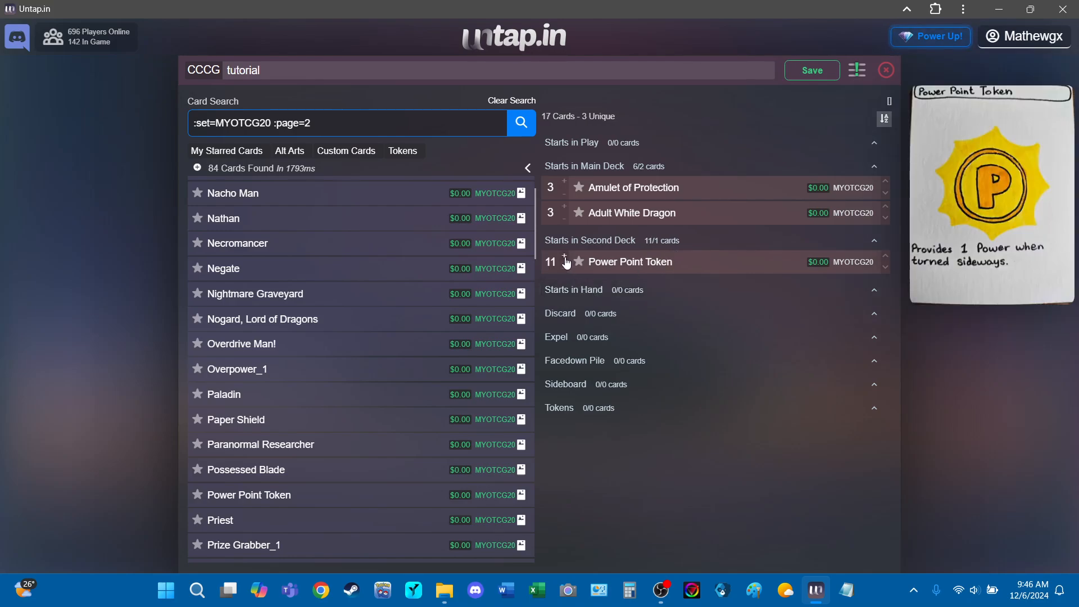
left_click(565, 268)
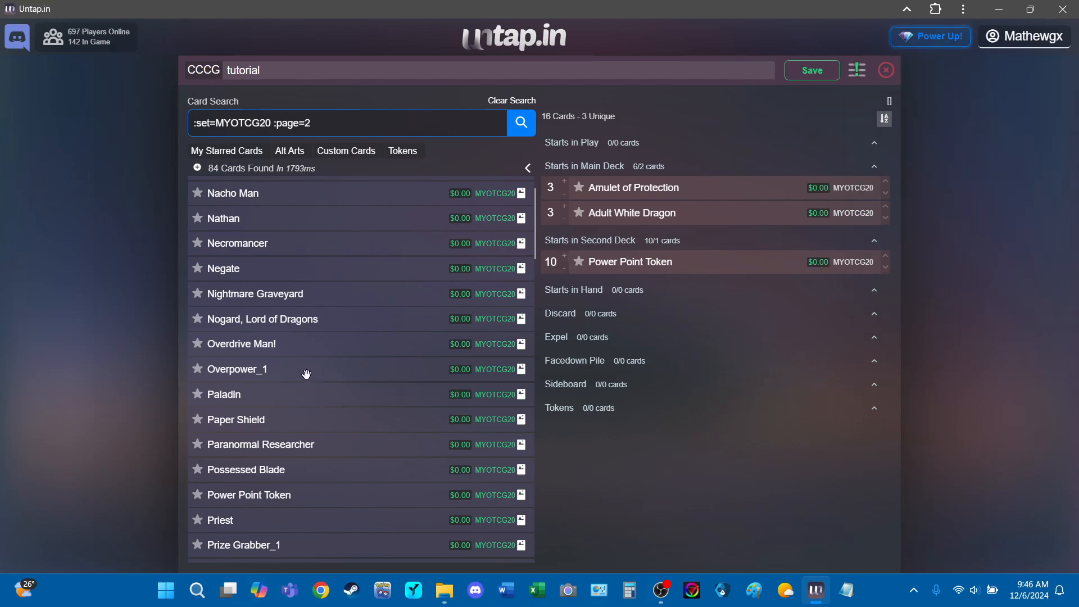
Add Overpower_1, Overdrive Man!, Paranormal Researcher, Prize Grabber_1 and Priest to the main deck.
left_click_drag(316, 369, 637, 222)
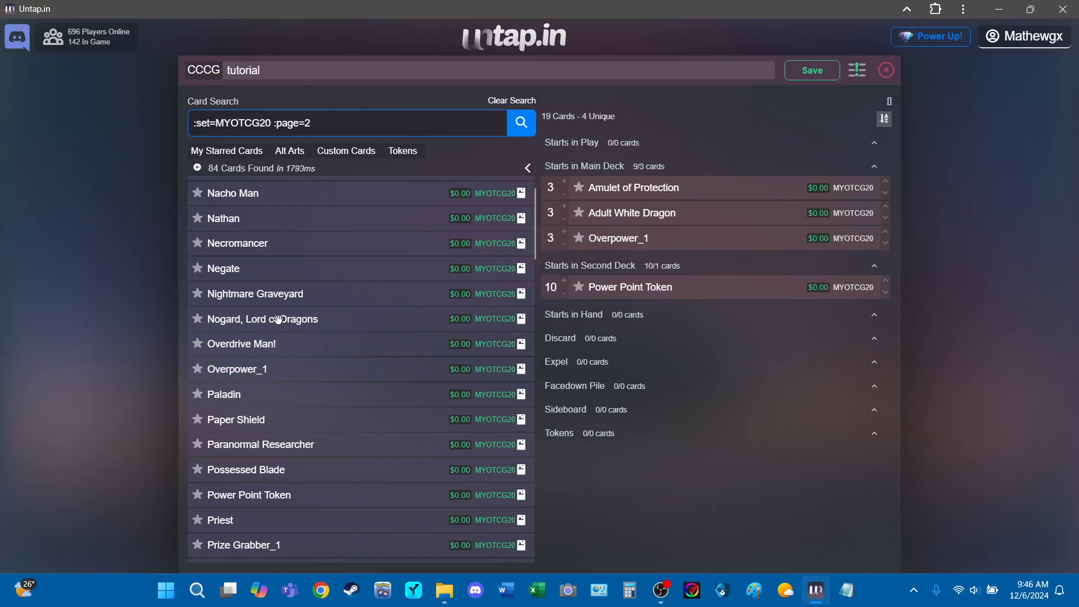
left_click_drag(287, 344, 540, 237)
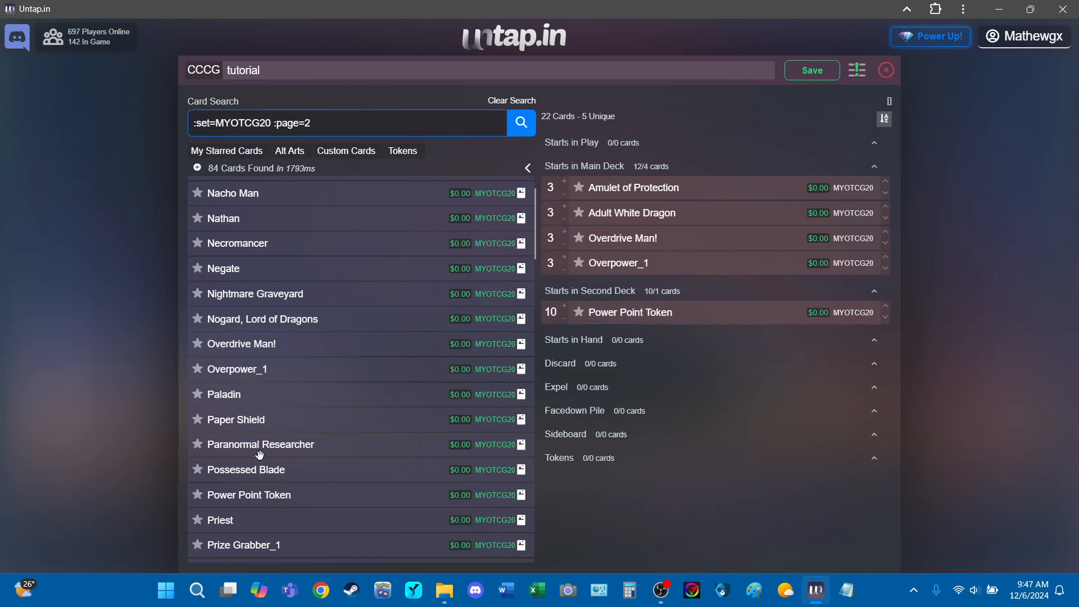
left_click_drag(262, 444, 619, 242)
left_click_drag(388, 546, 765, 234)
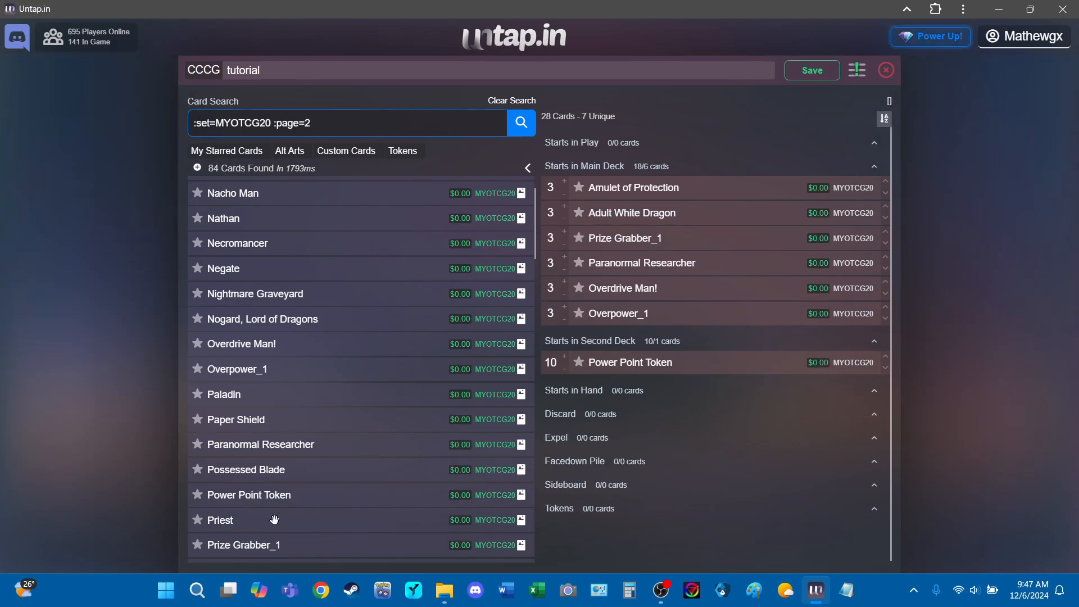
left_click_drag(278, 517, 674, 262)
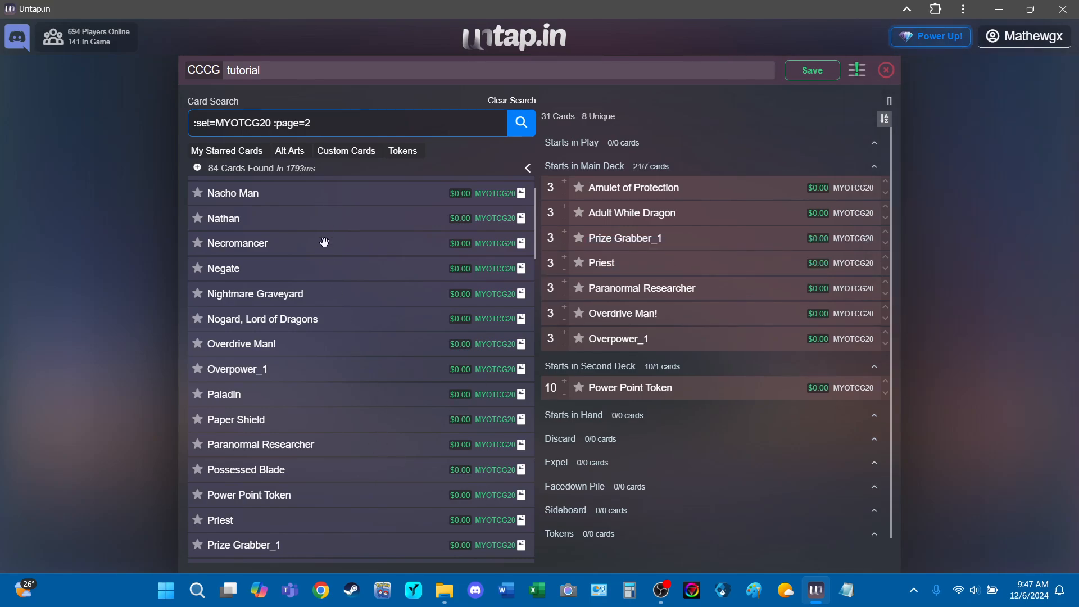
Add Necromancer, Negate, Reinforcements, Revival Ray and Retreat to the main deck.
left_click_drag(323, 242, 596, 225)
left_click_drag(308, 273, 596, 265)
scroll(433, 398, "down", 4)
scroll(379, 411, "up", 3)
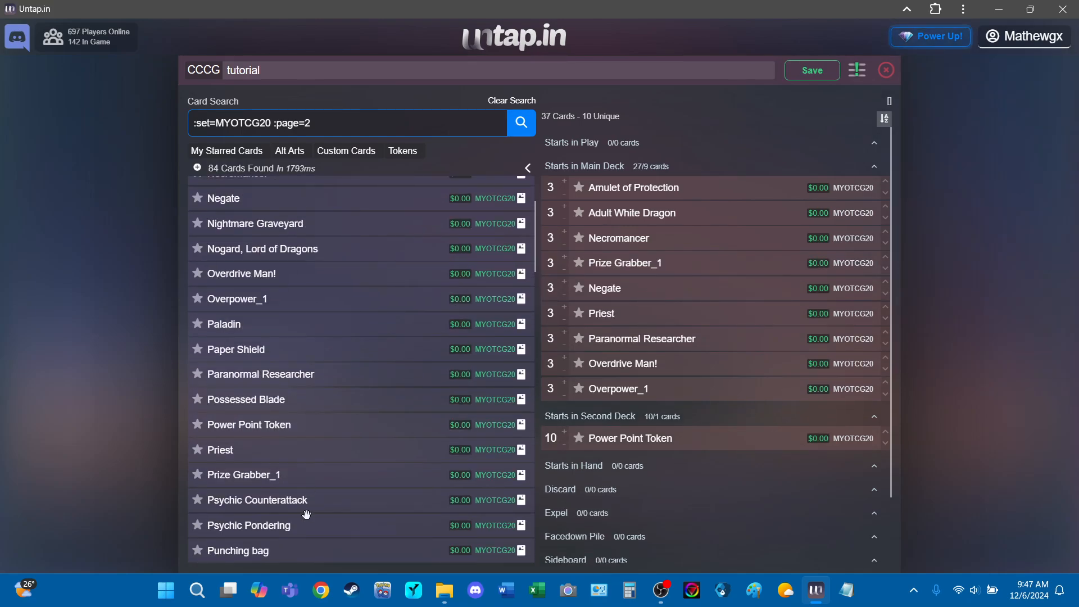
scroll(313, 394, "down", 6)
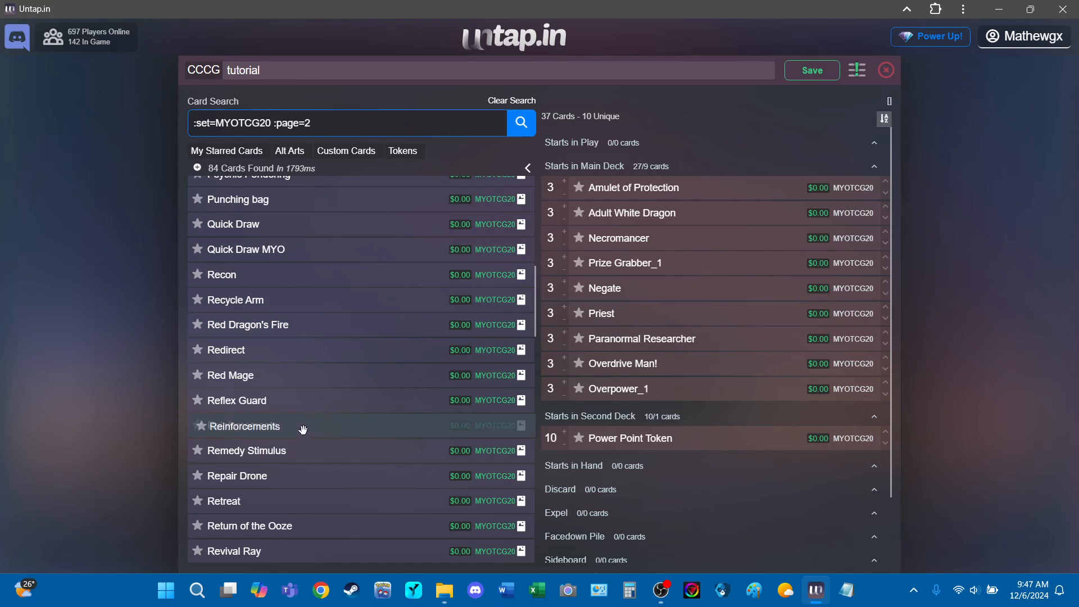
left_click_drag(301, 427, 634, 294)
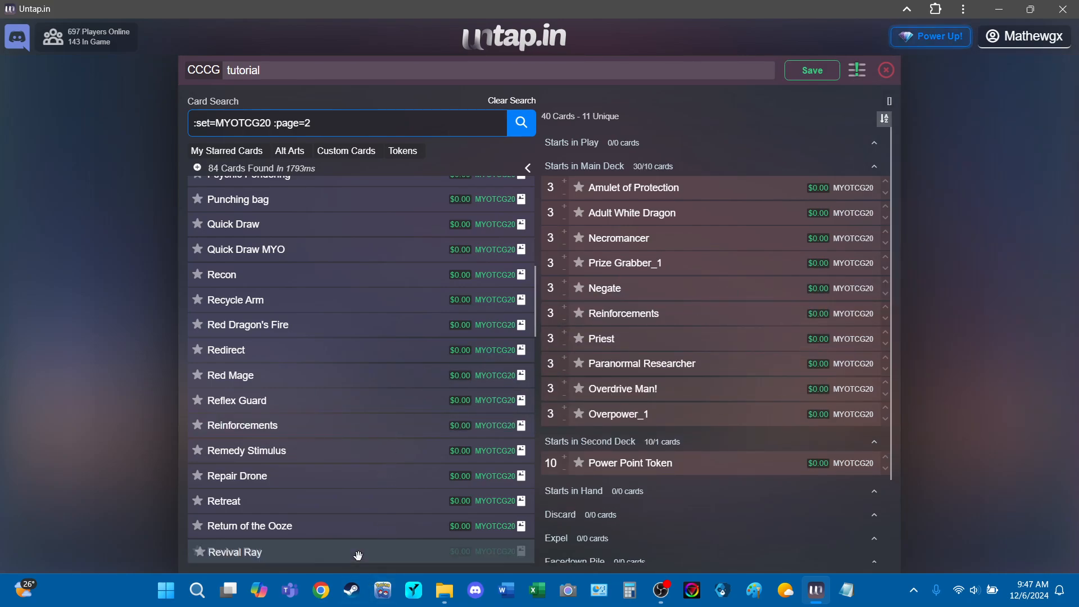
left_click_drag(356, 552, 714, 286)
left_click_drag(326, 504, 590, 318)
Add Shield Drone, Shiver Storm and Spooky-Scary Skeleton to the main deck.
scroll(369, 487, "down", 5)
left_click_drag(333, 486, 445, 348)
left_click_drag(321, 558, 647, 392)
scroll(337, 523, "down", 4)
left_click_drag(316, 492, 647, 372)
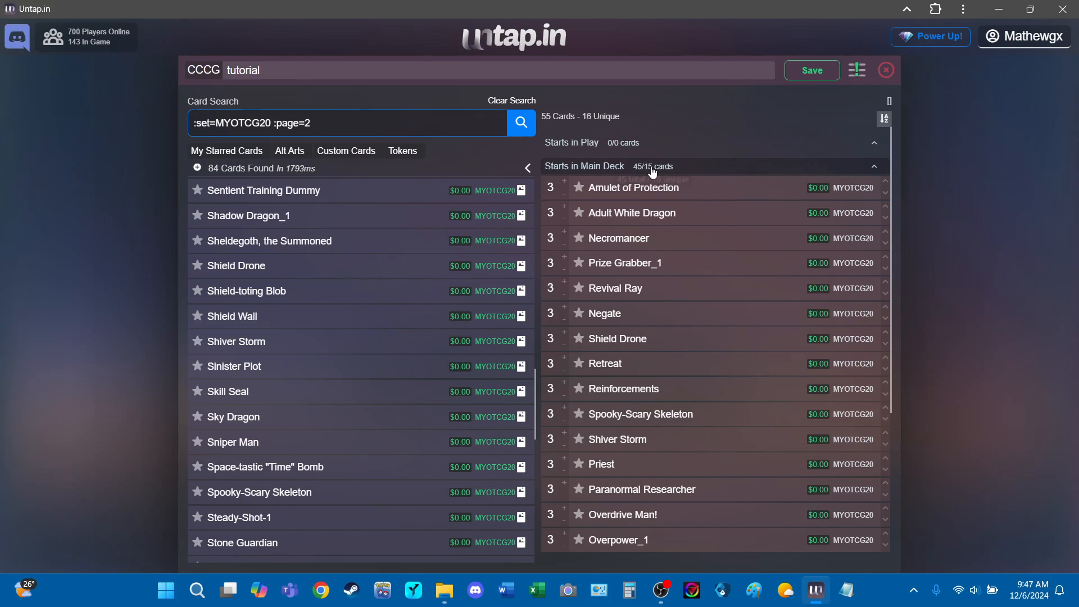
Remove Prize Grabber_1 and Shield Drone from the main deck.
mouse_move(652, 171)
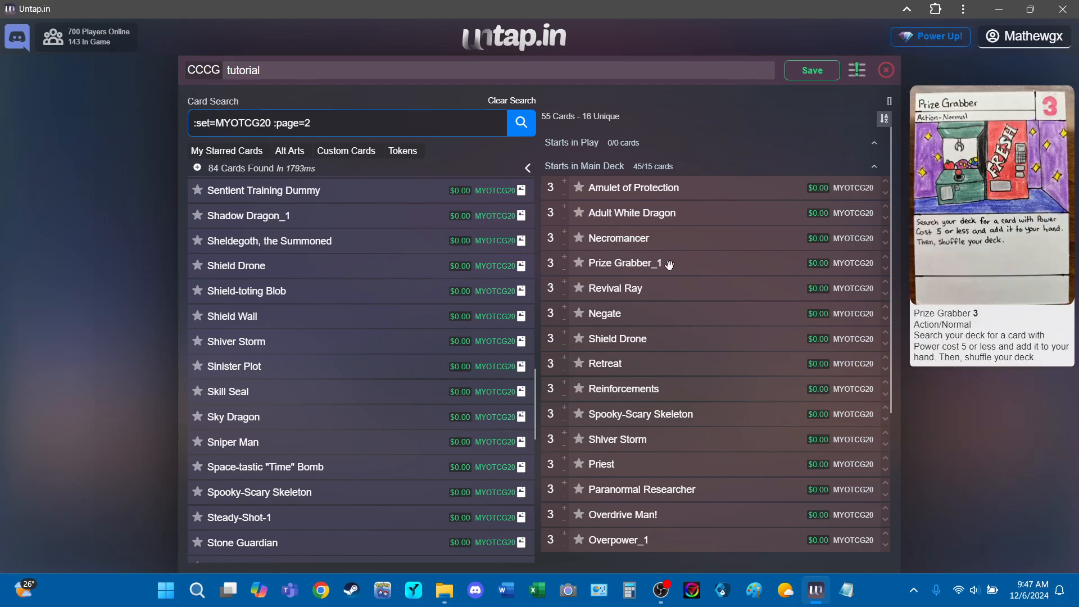
left_click_drag(669, 264, 315, 279)
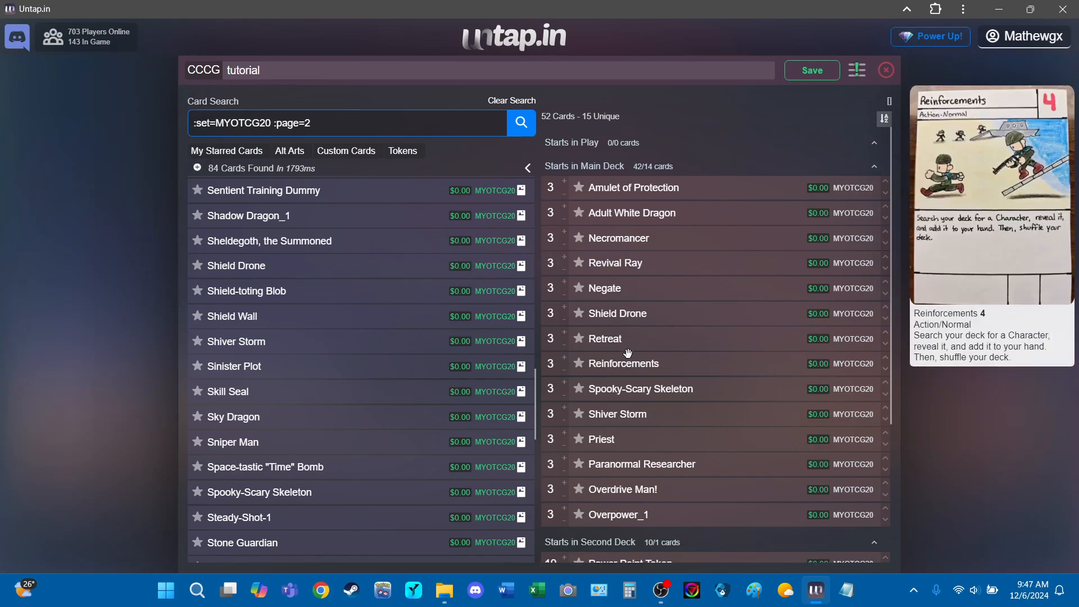
right_click(683, 315)
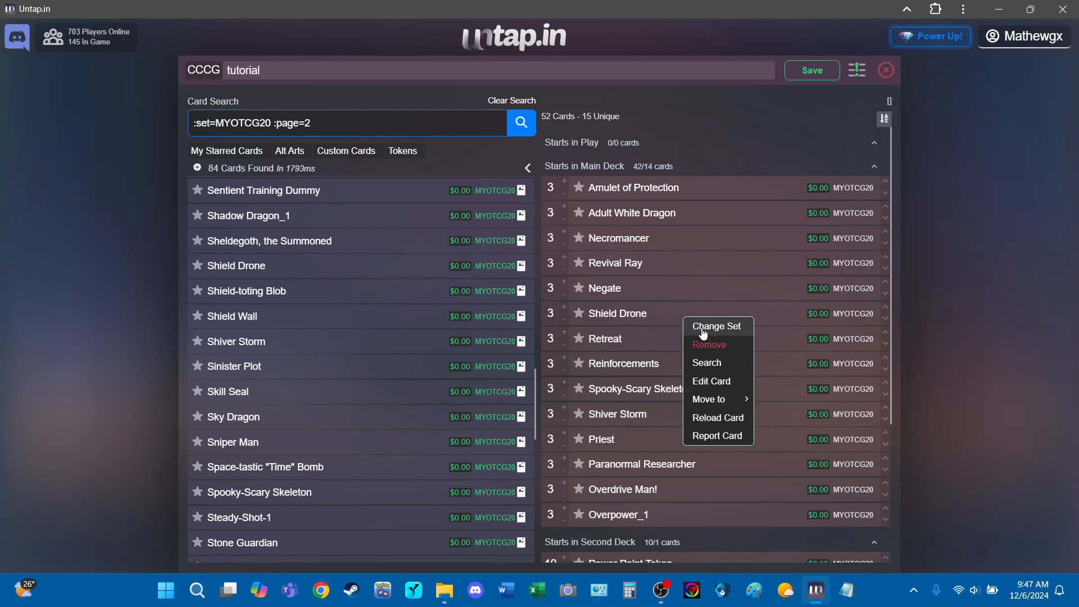
left_click(711, 345)
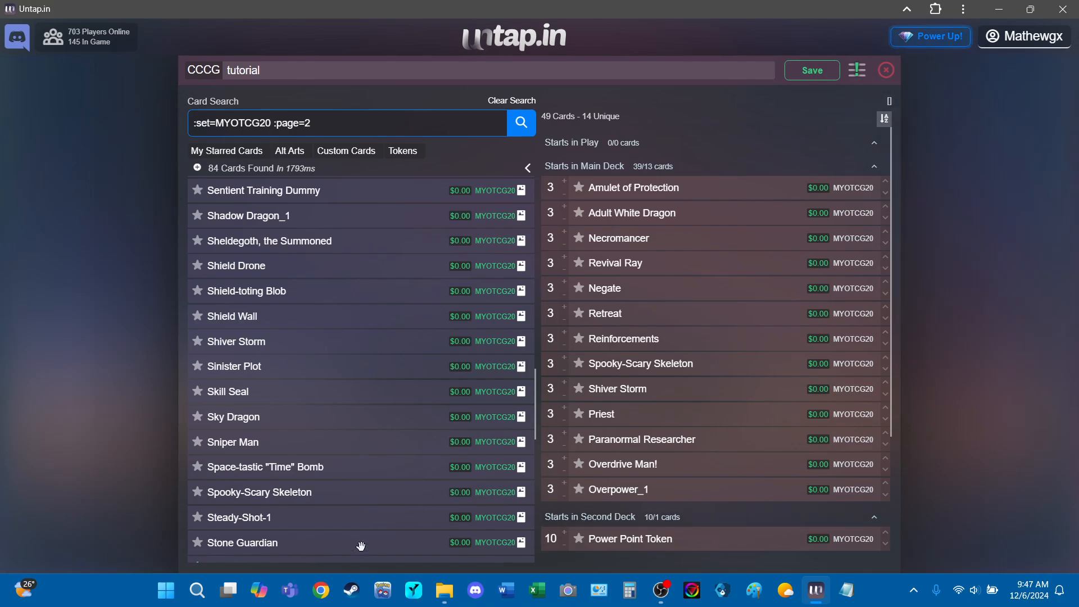
Add one copy of Stone Guardian to the main deck and save the deck.
left_click_drag(333, 547, 752, 332)
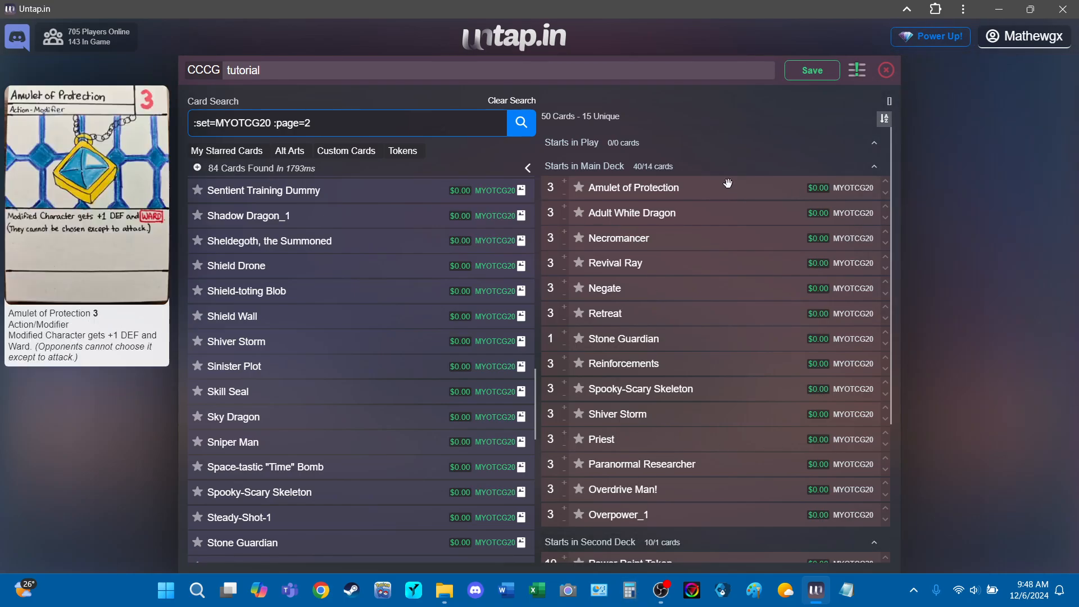
scroll(708, 486, "down", 4)
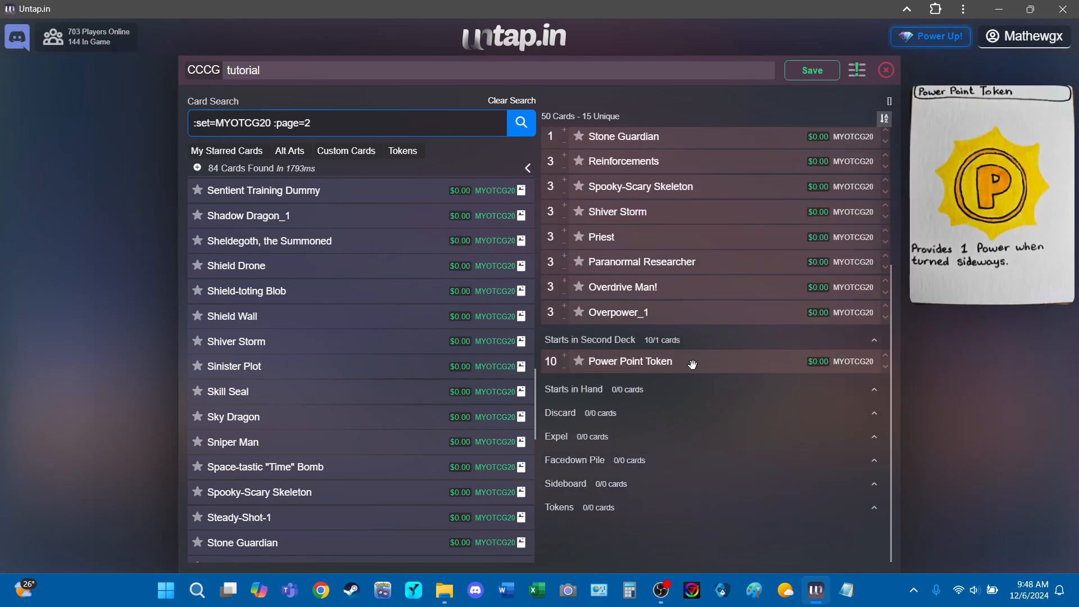
scroll(794, 181, "up", 4)
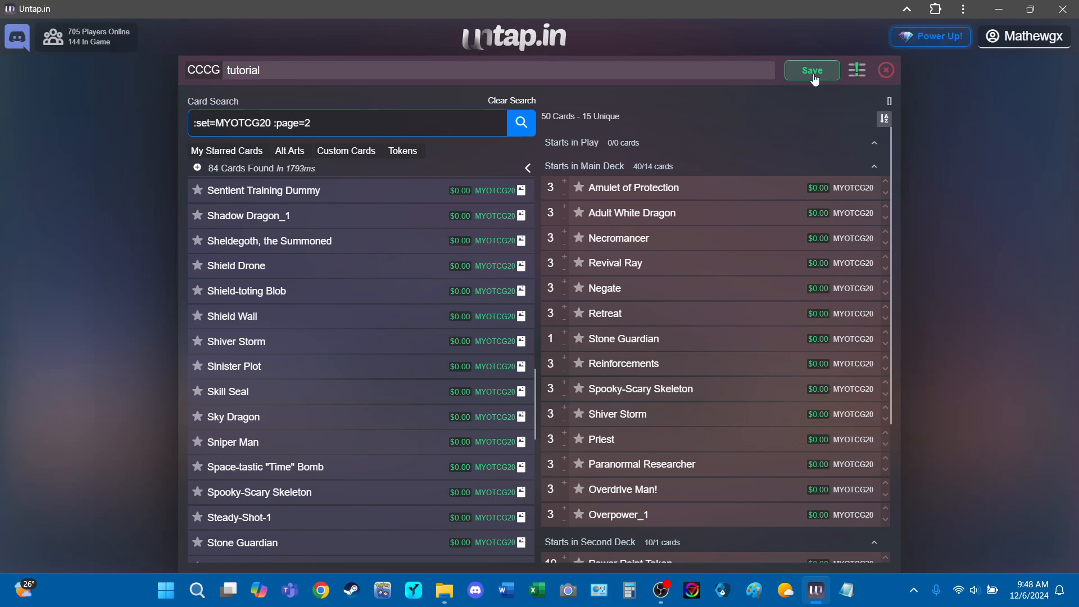
left_click(813, 71)
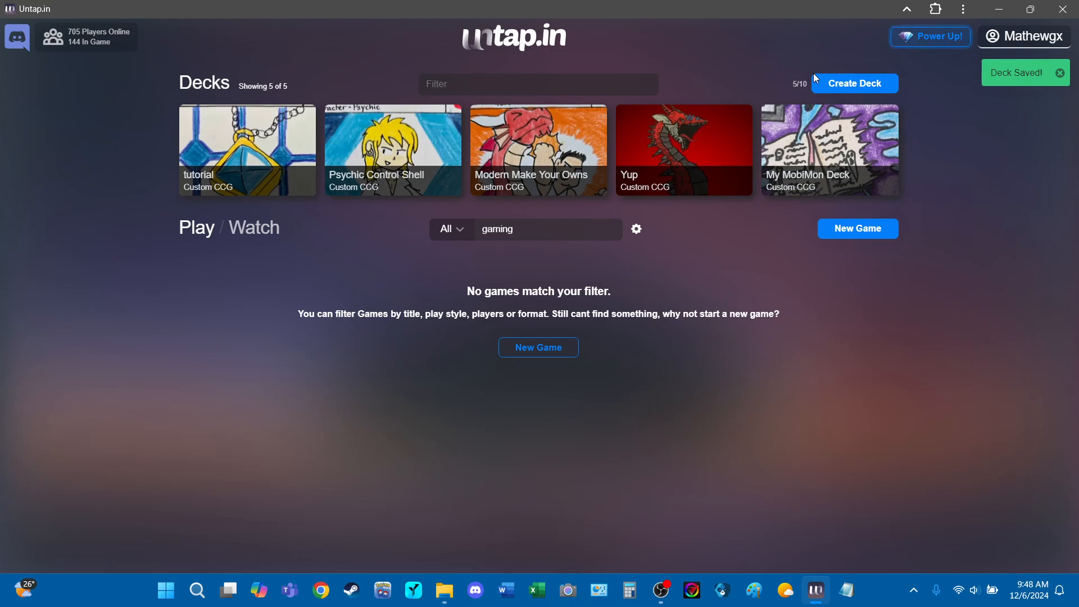
left_click(666, 595)
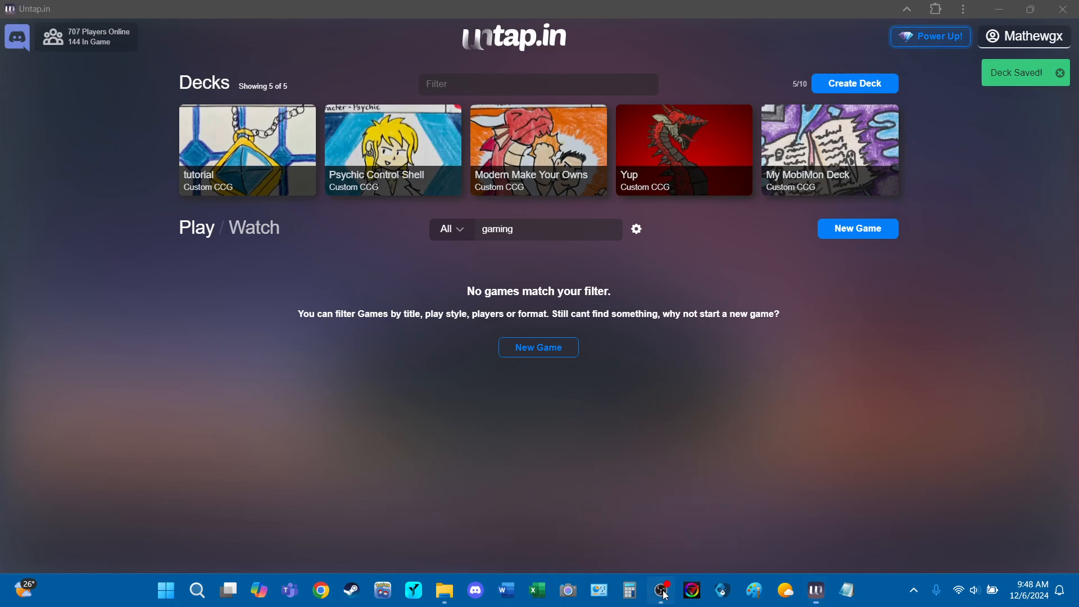